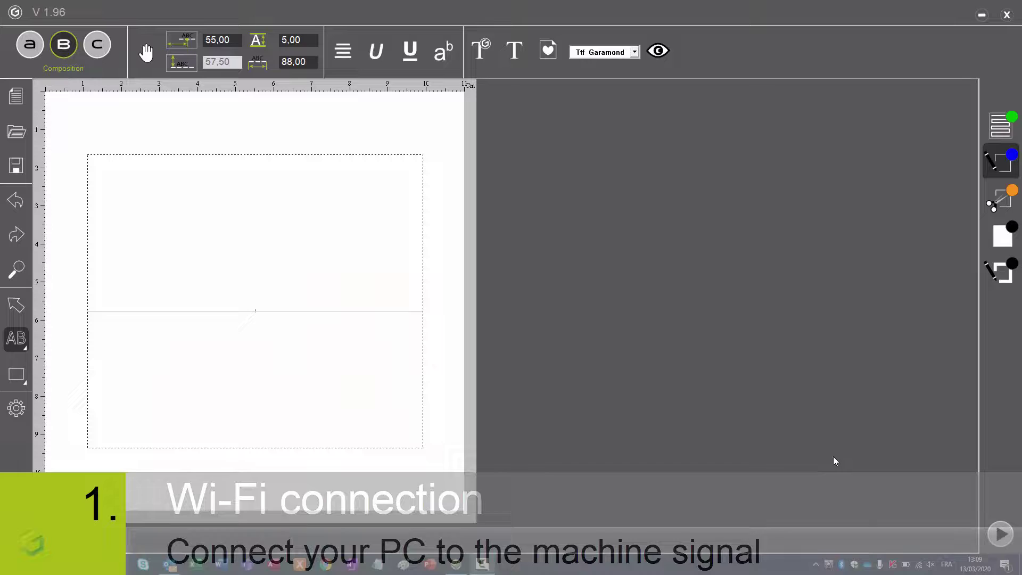
- Join the WELASE CO2 Wi-Fi network with its security key
{"action": "left_click", "coordinate": [919, 567]}
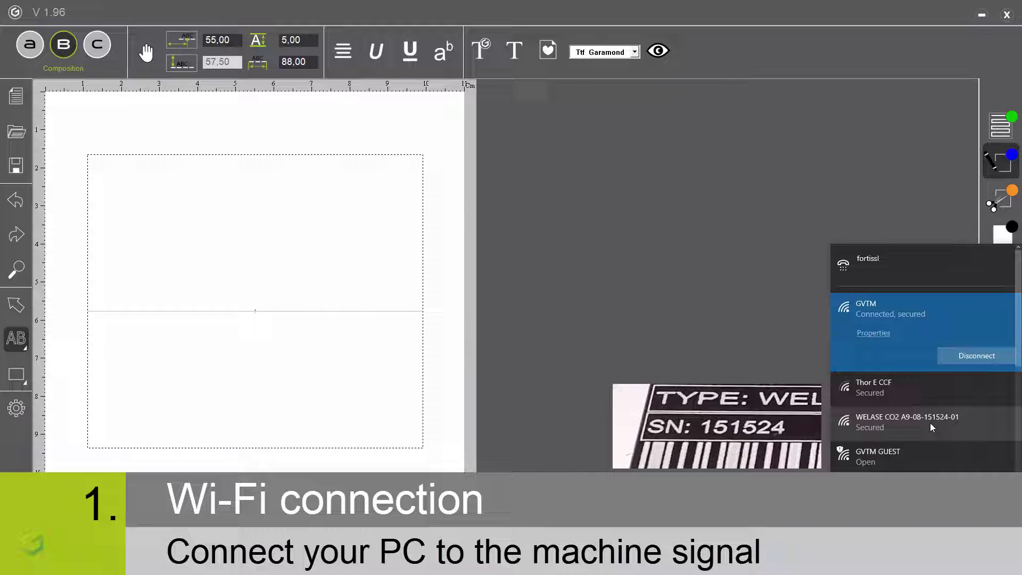
{"action": "left_click", "coordinate": [945, 422]}
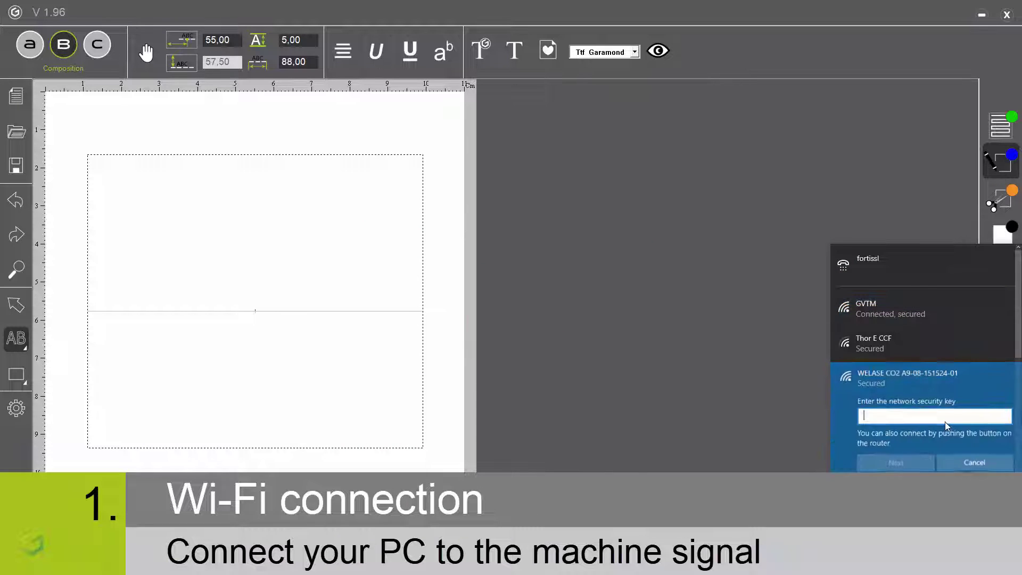
{"action": "type", "text": "•••••••••"}
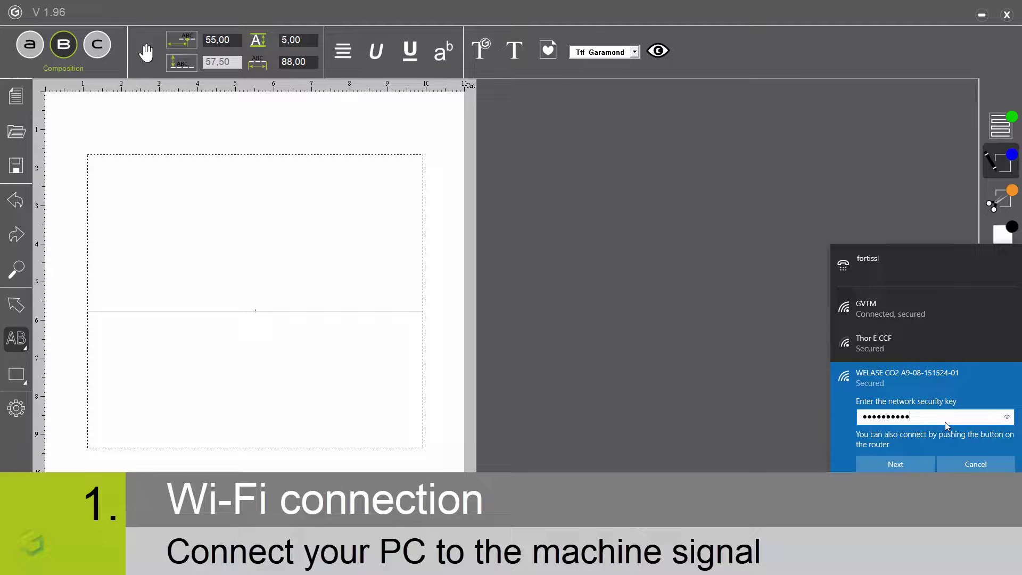
{"action": "type", "text": "••"}
{"action": "left_click", "coordinate": [908, 465]}
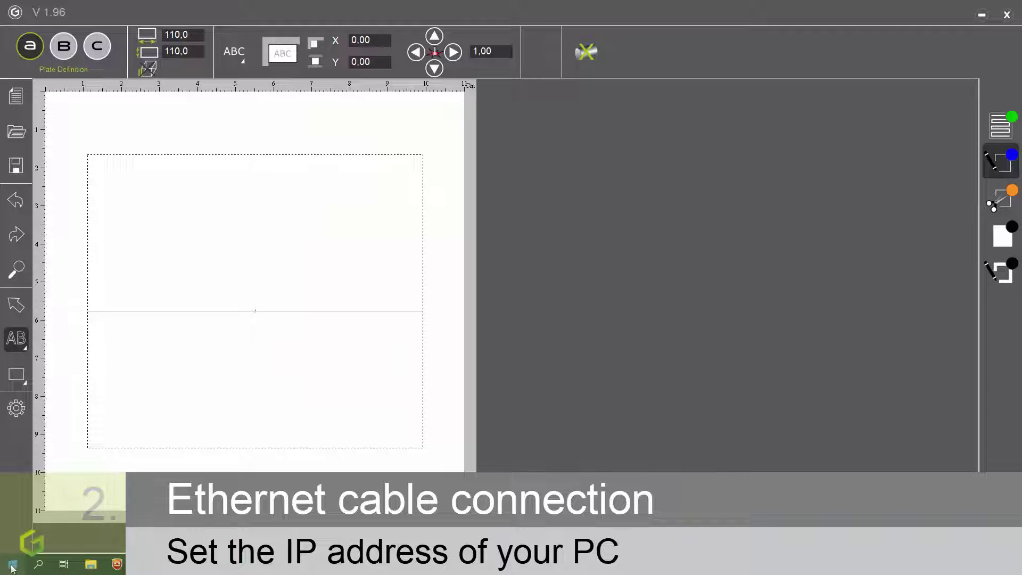
- Go to the Ethernet page under Network & Internet in Windows Settings
{"action": "left_click", "coordinate": [13, 566]}
{"action": "left_click", "coordinate": [12, 515]}
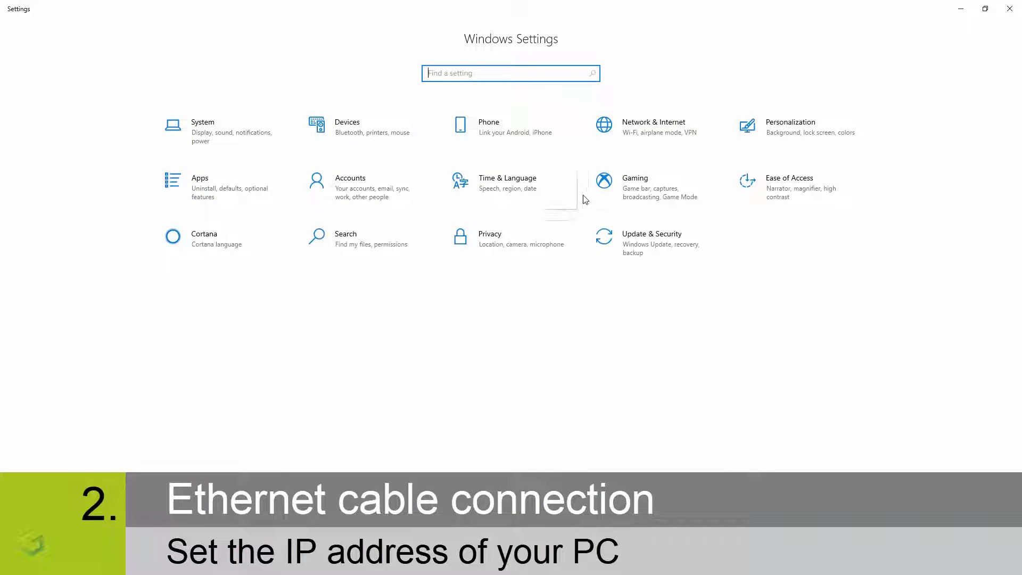
{"action": "left_click", "coordinate": [644, 126]}
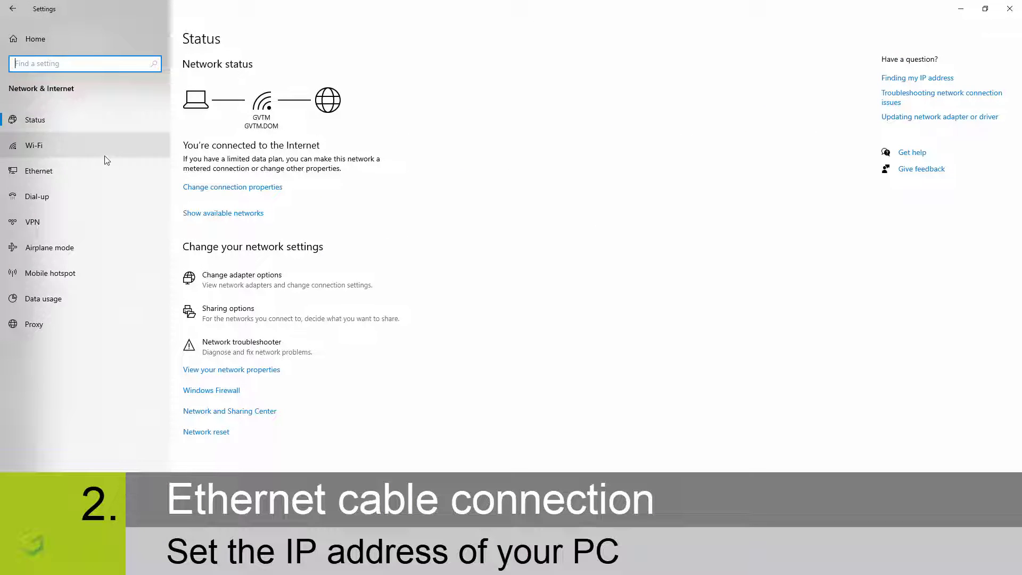
{"action": "left_click", "coordinate": [47, 177]}
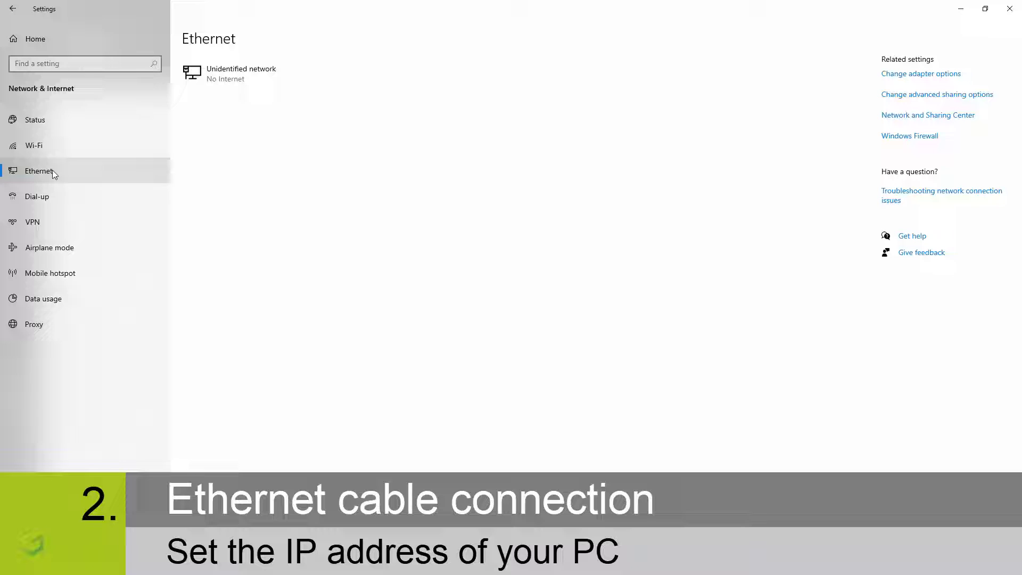
- Set the Ethernet adapter's IPv4 to static 192.168.1.99, mask 255.255.255.0
{"action": "left_click", "coordinate": [896, 76]}
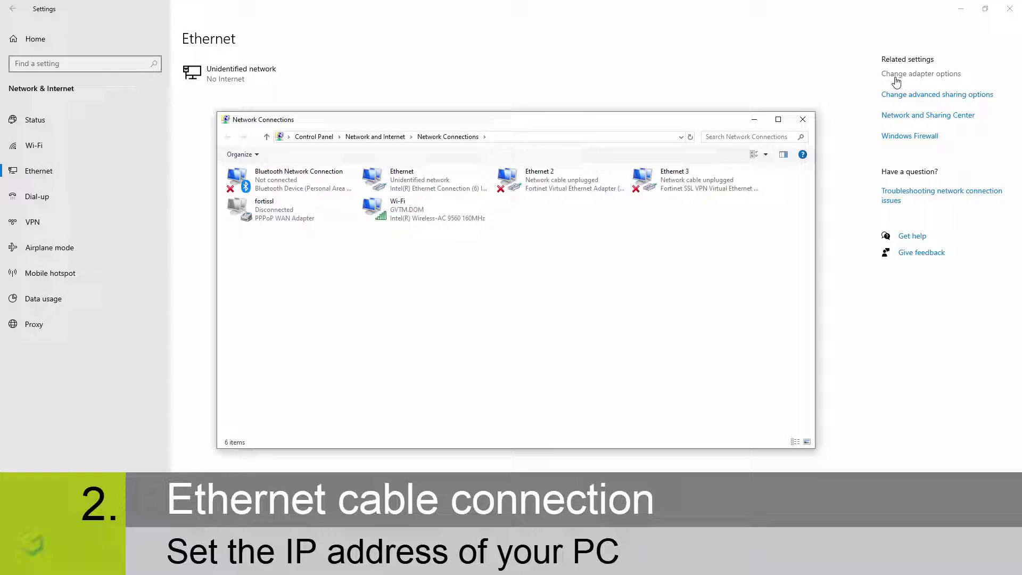
{"action": "right_click", "coordinate": [406, 184]}
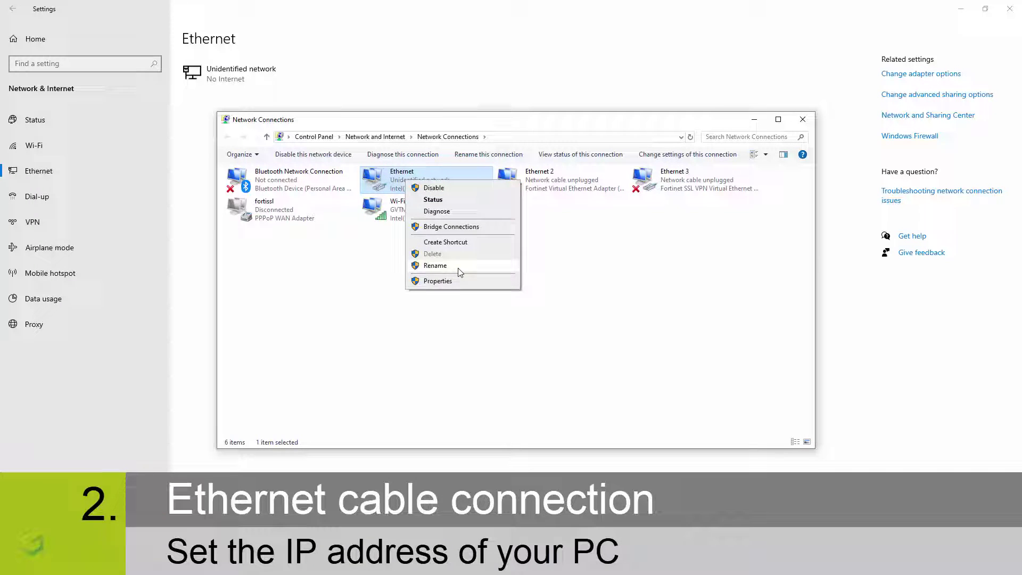
{"action": "left_click", "coordinate": [454, 281]}
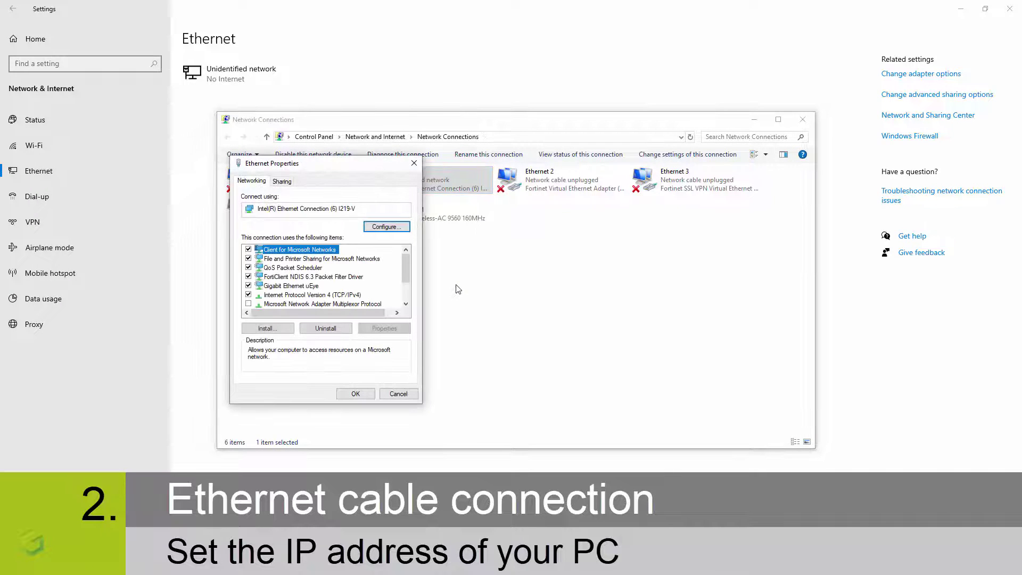
{"action": "left_click", "coordinate": [352, 295]}
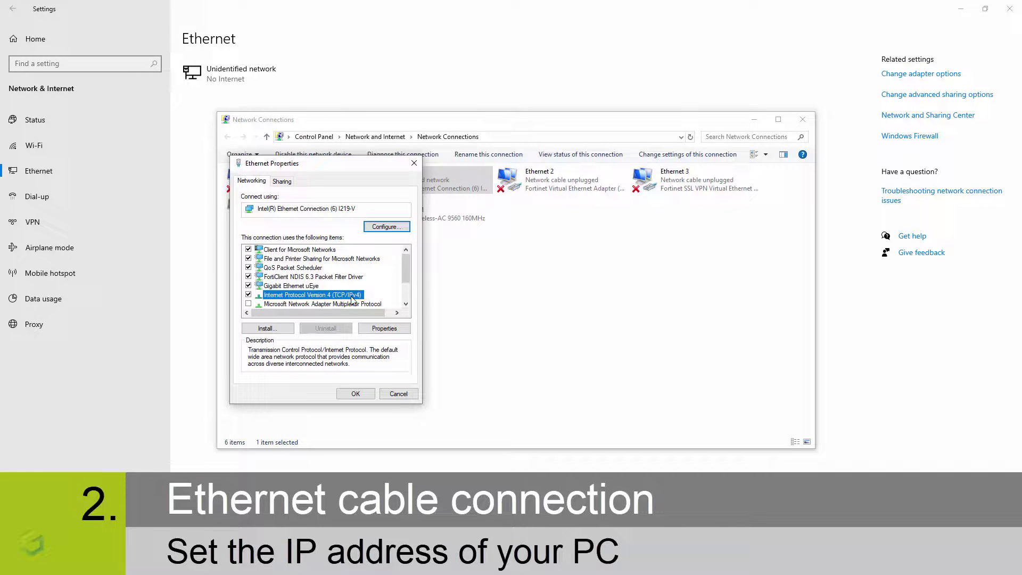
{"action": "left_click", "coordinate": [383, 328]}
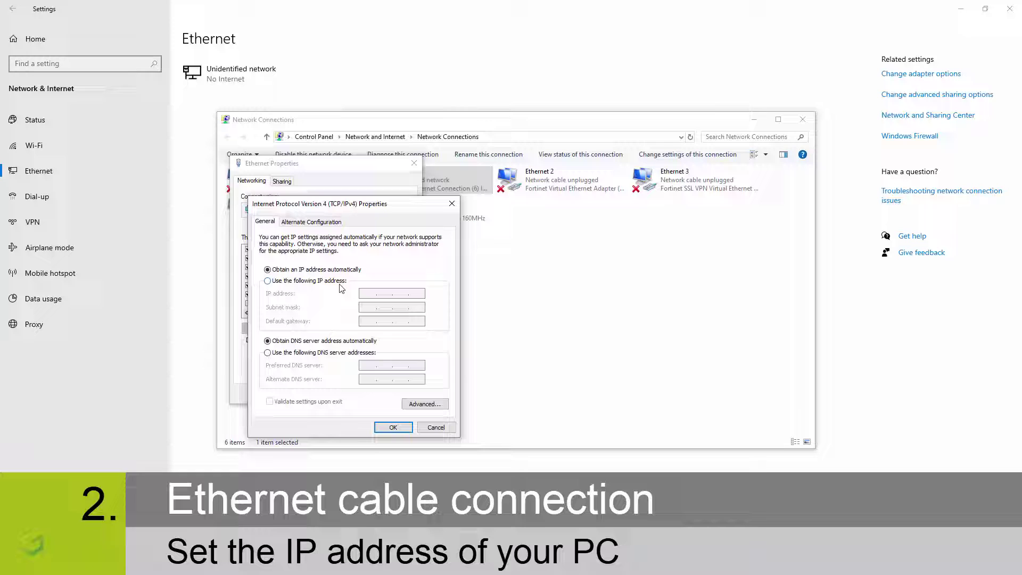
{"action": "left_click", "coordinate": [268, 281]}
{"action": "type", "text": "192.168.1.99"}
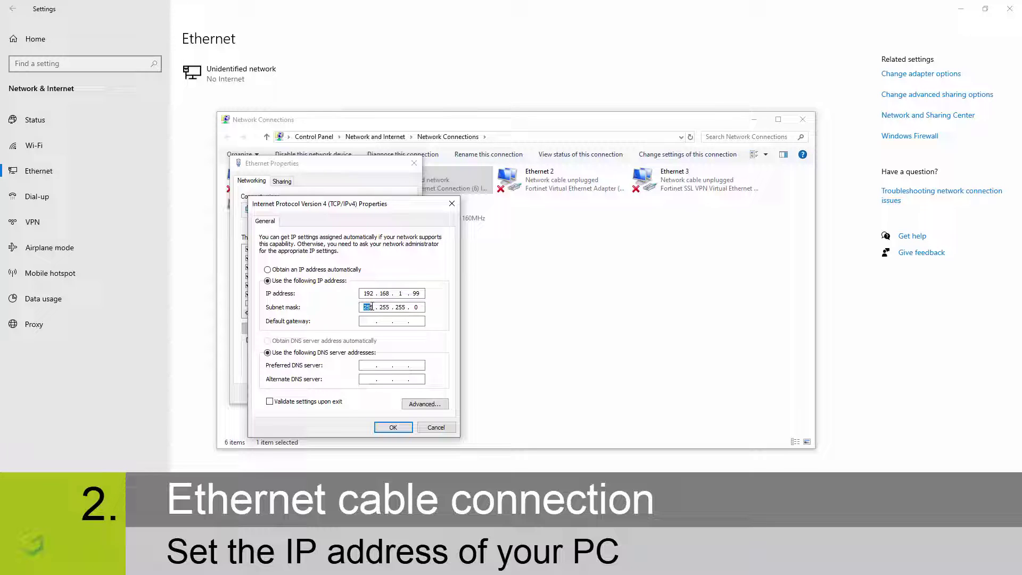
{"action": "left_click", "coordinate": [392, 428]}
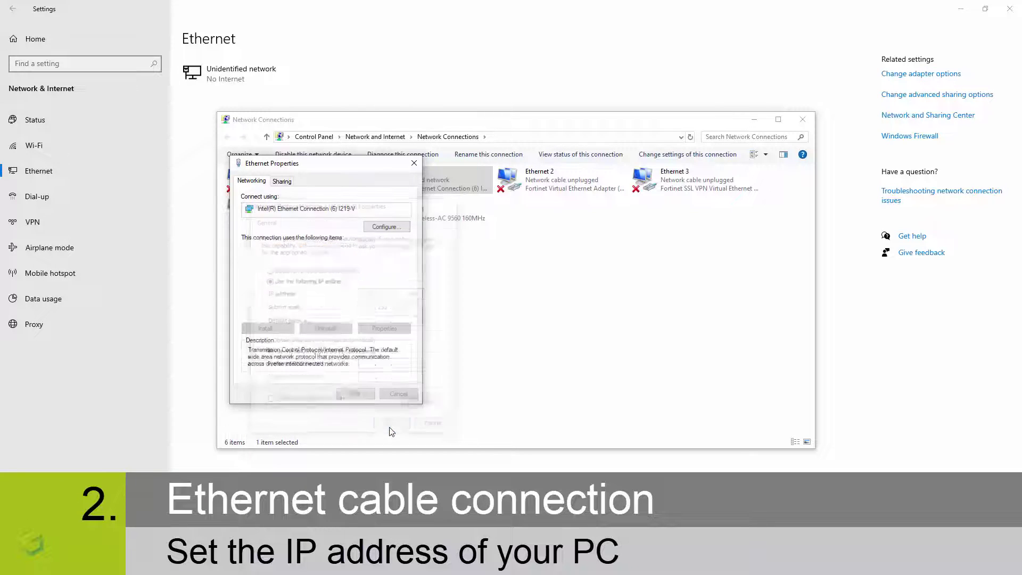
{"action": "left_click", "coordinate": [355, 395]}
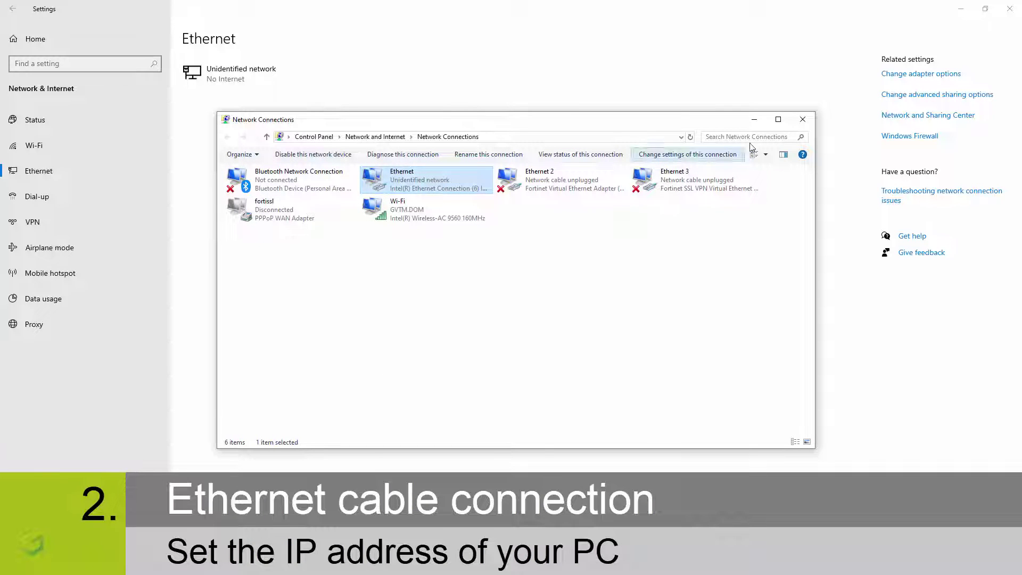
- Close Windows Settings and bring up ABC's machine configuration list
{"action": "left_click", "coordinate": [800, 125]}
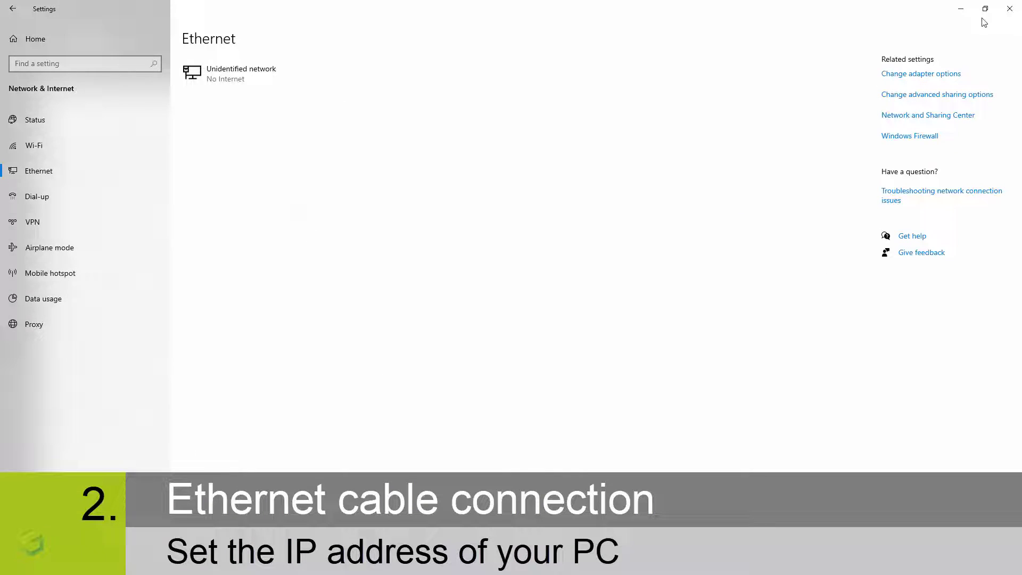
{"action": "left_click", "coordinate": [1009, 11]}
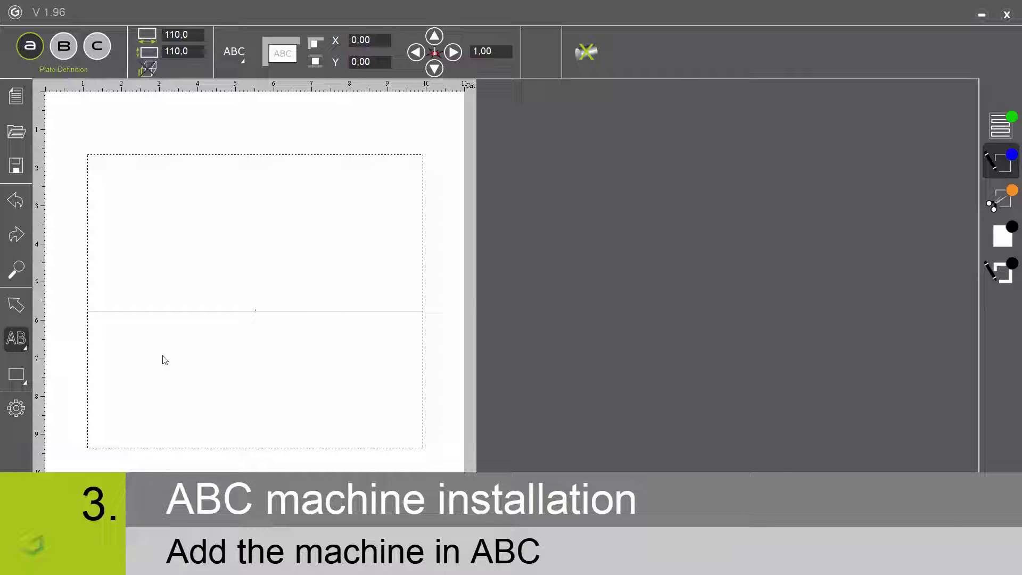
{"action": "left_click", "coordinate": [17, 409]}
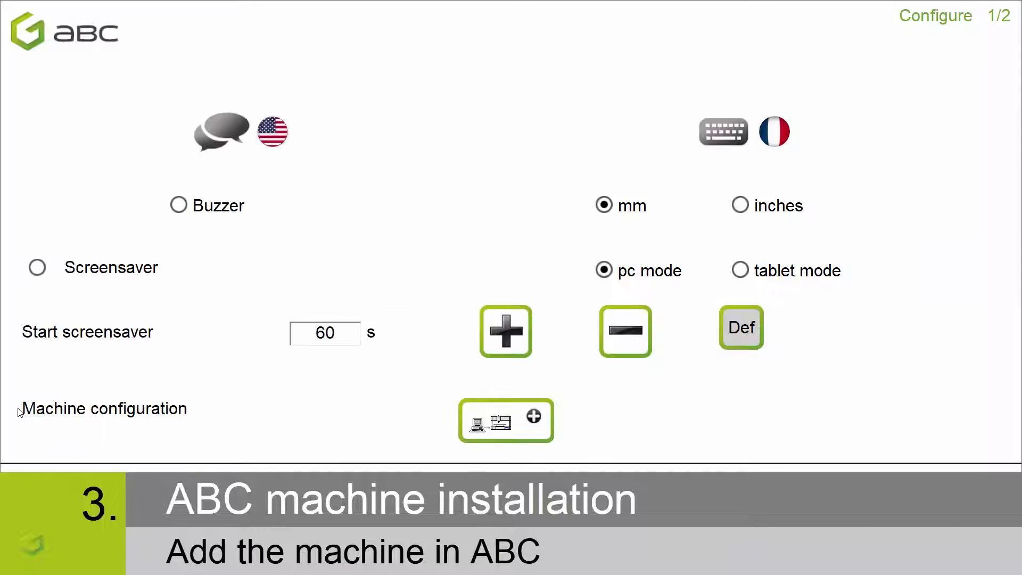
{"action": "left_click", "coordinate": [480, 423]}
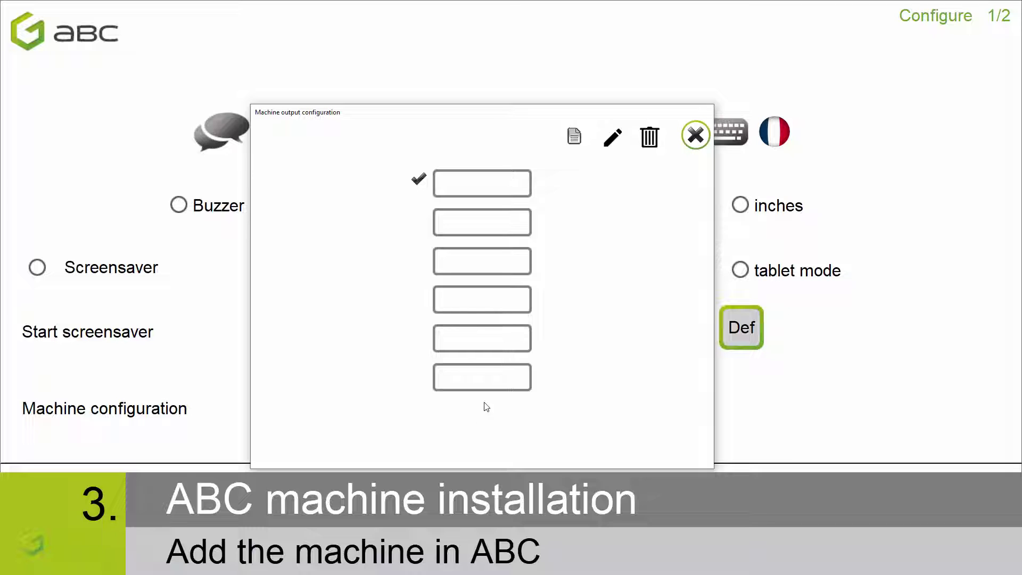
- Add the Welase CO2 with the LS900 Energy driver, validate, and return to Composition mode
{"action": "left_click", "coordinate": [612, 139]}
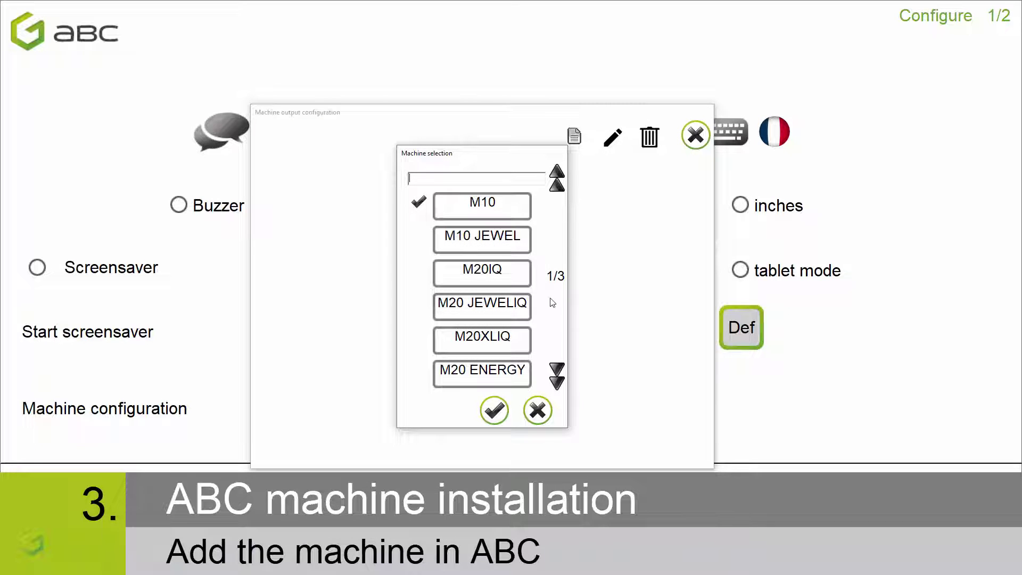
{"action": "left_click", "coordinate": [558, 380]}
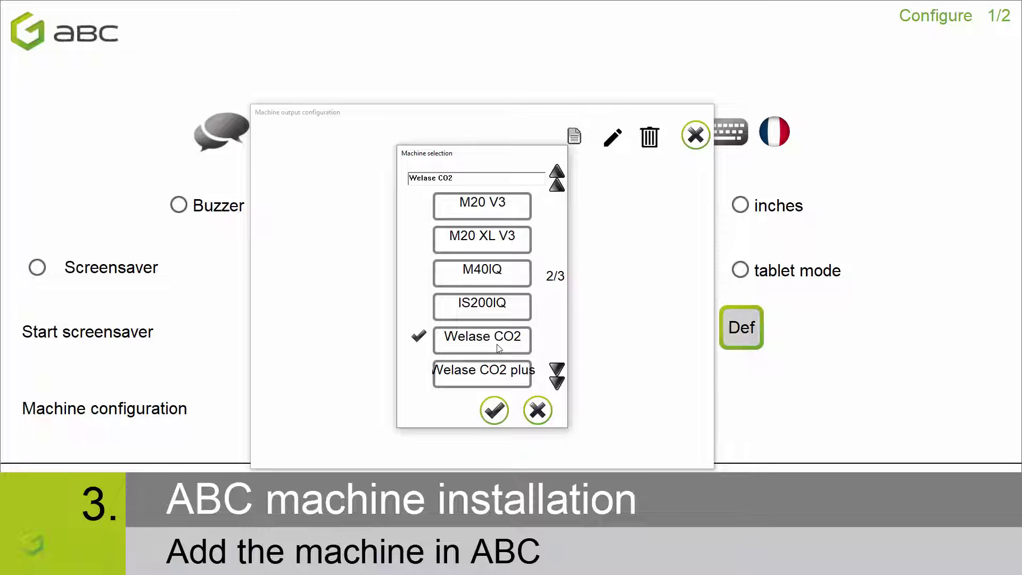
{"action": "left_click", "coordinate": [494, 410]}
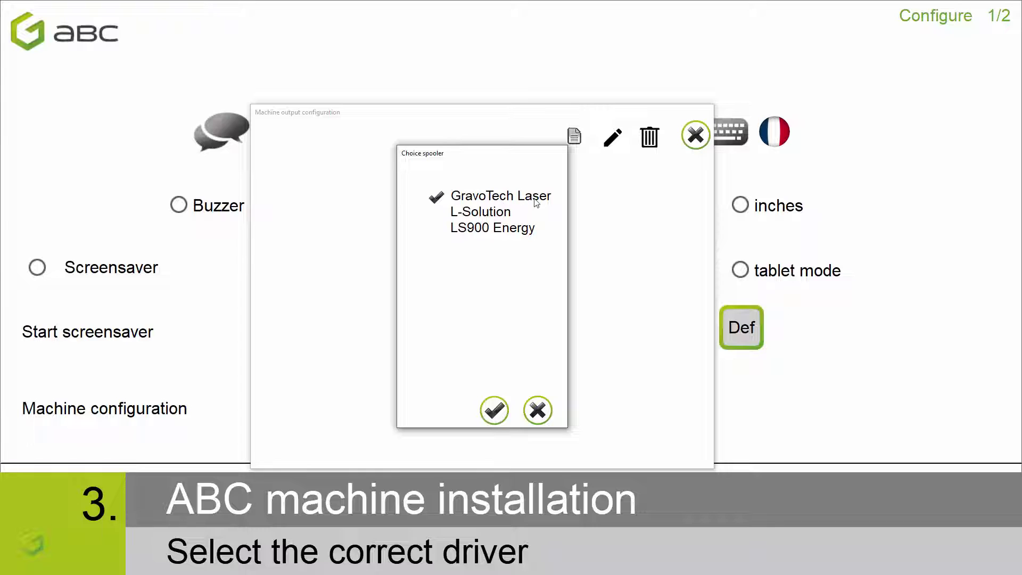
{"action": "left_click", "coordinate": [494, 411]}
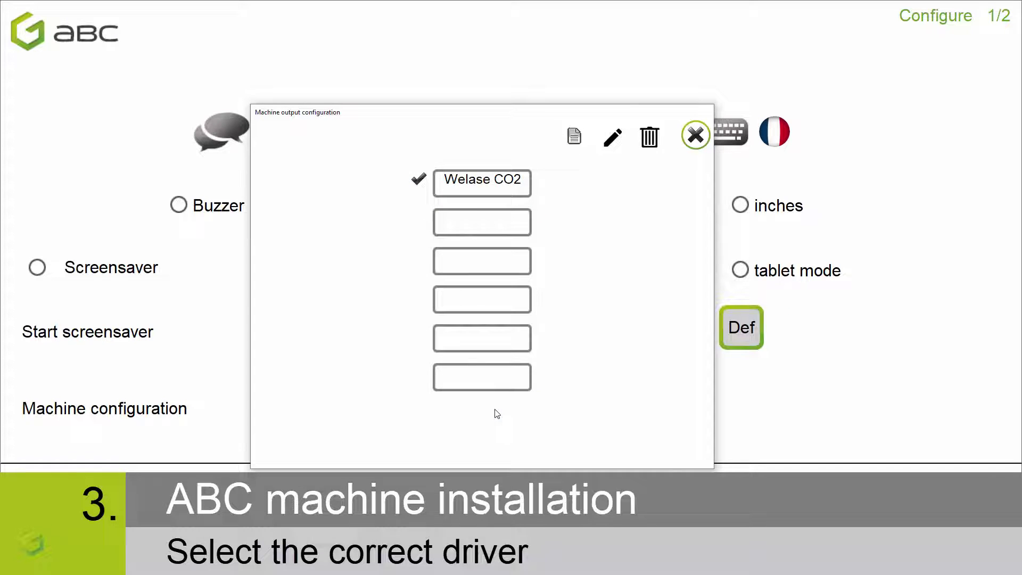
{"action": "left_click", "coordinate": [693, 137]}
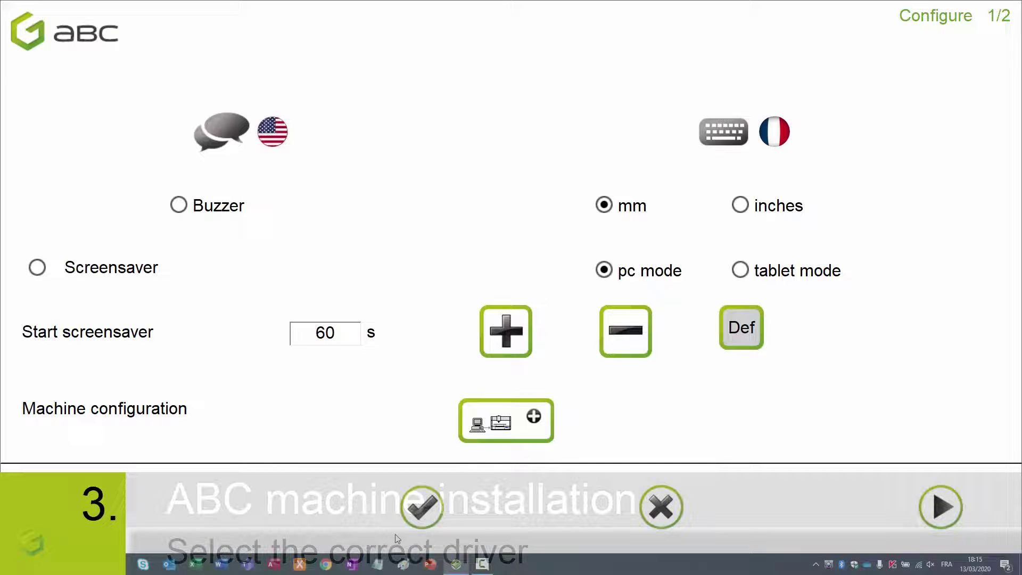
{"action": "left_click", "coordinate": [422, 506]}
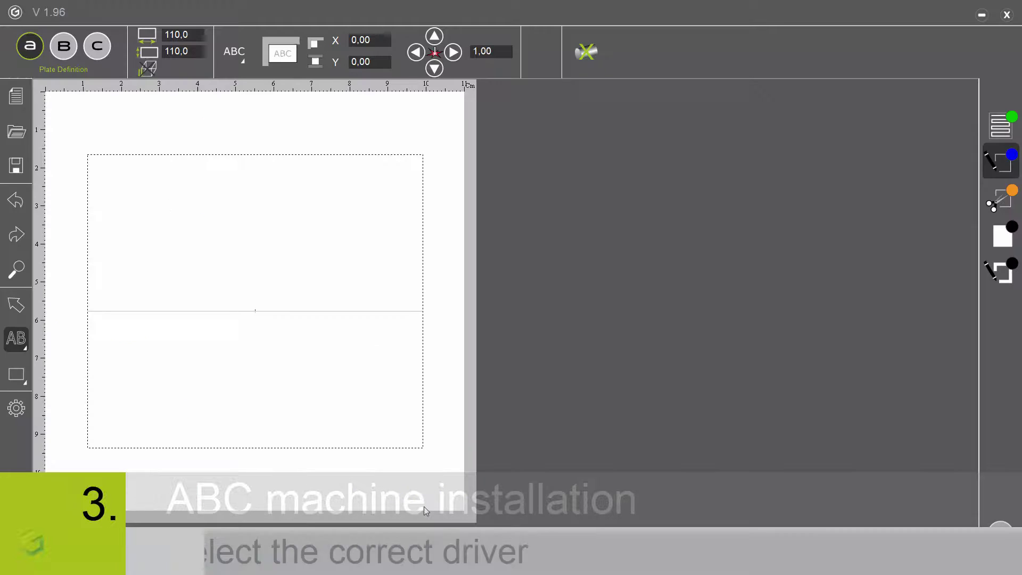
{"action": "left_click", "coordinate": [60, 52]}
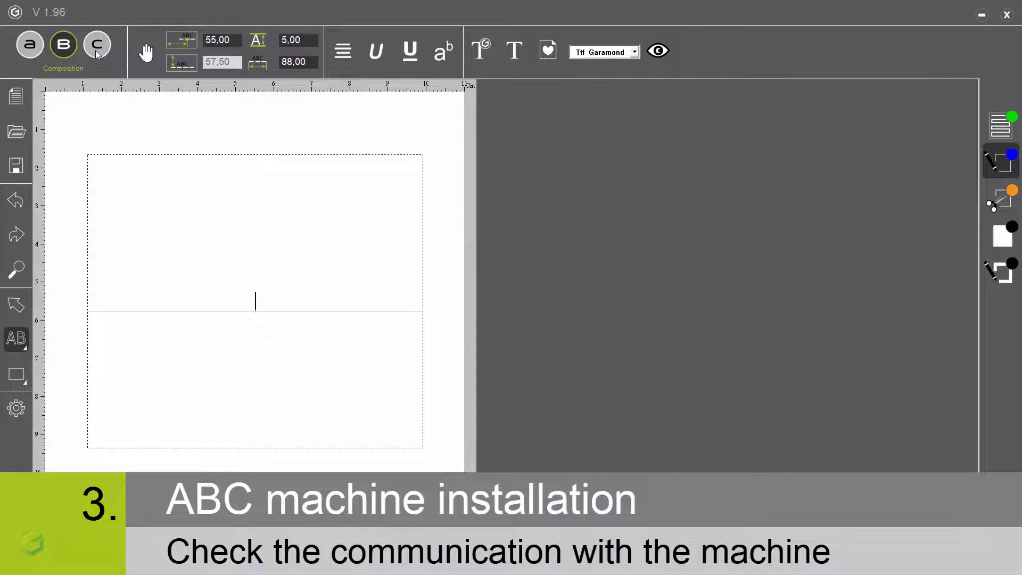